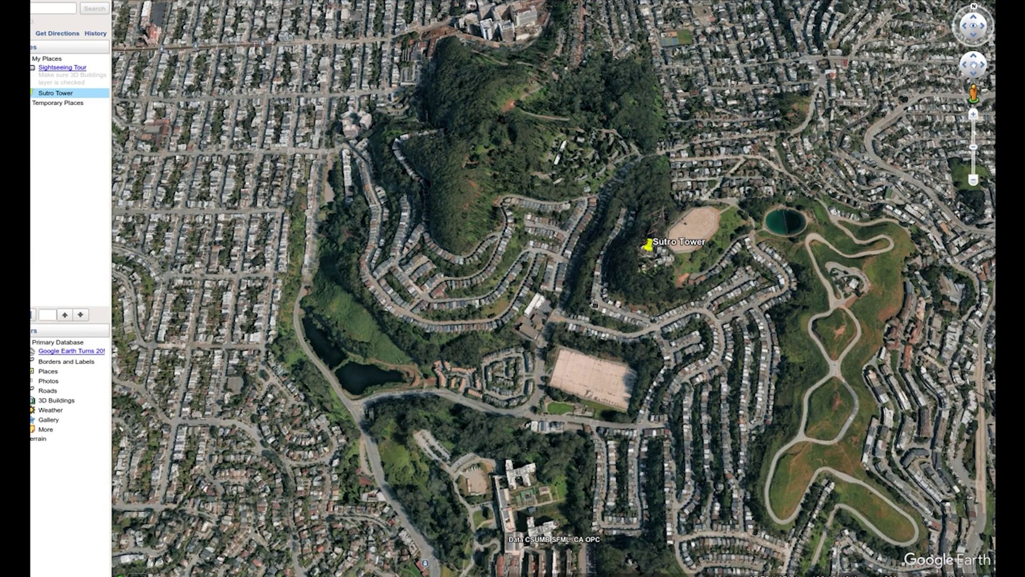
Copy the Sutro Tower placemark, import its KML as a site, and zoom to it.
right_click(648, 245)
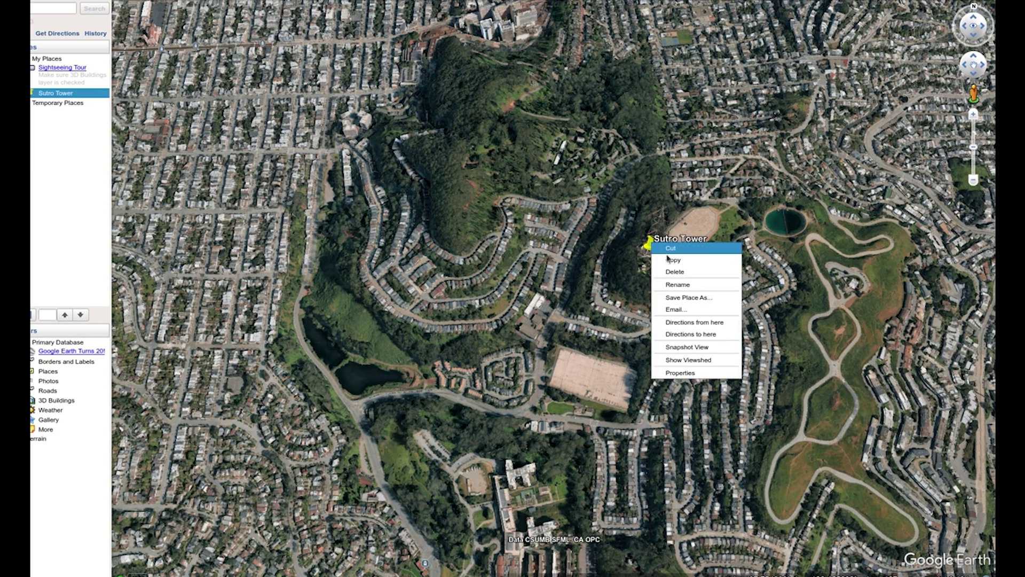
left_click(676, 260)
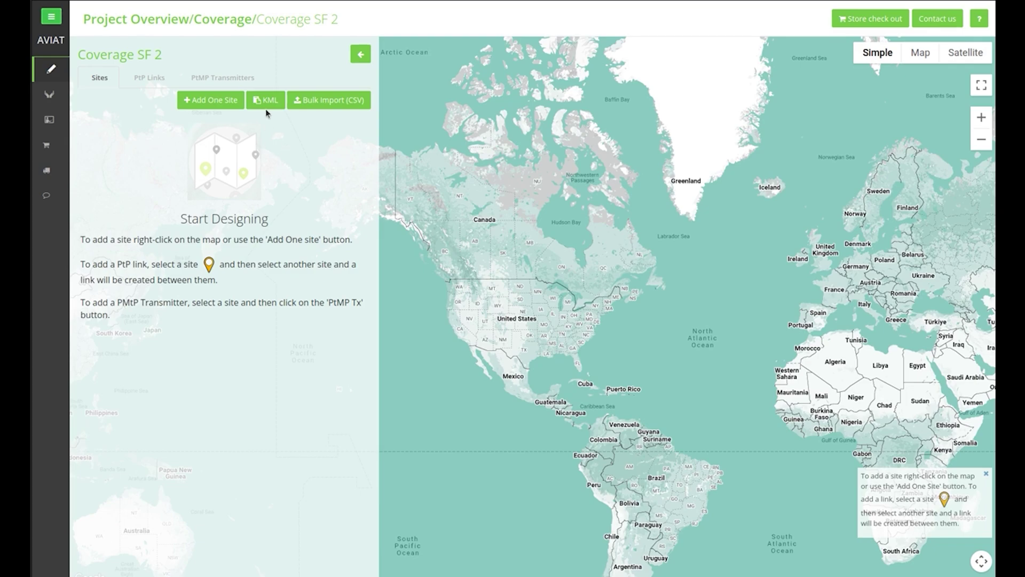
left_click(266, 101)
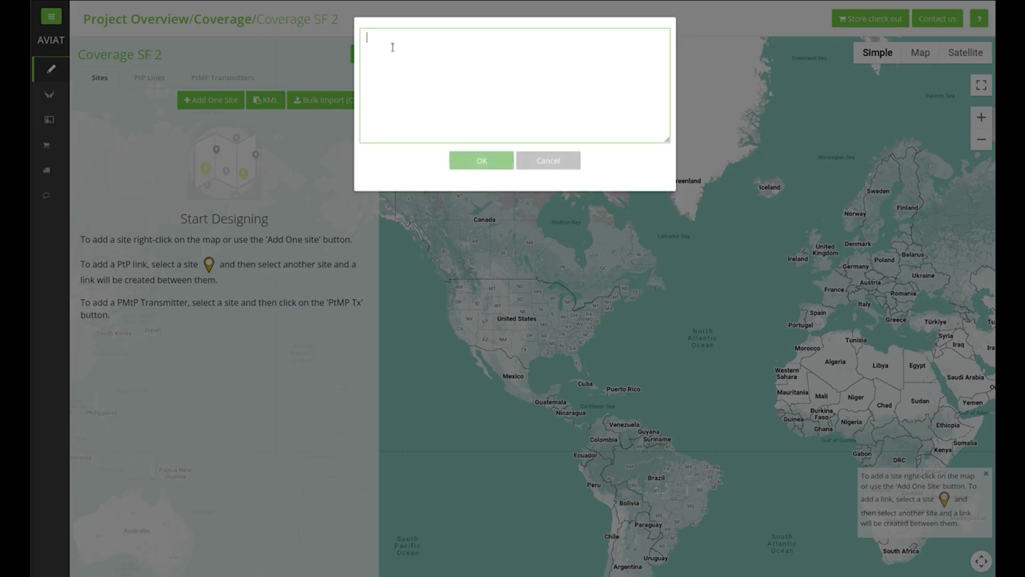
key("ctrl+v")
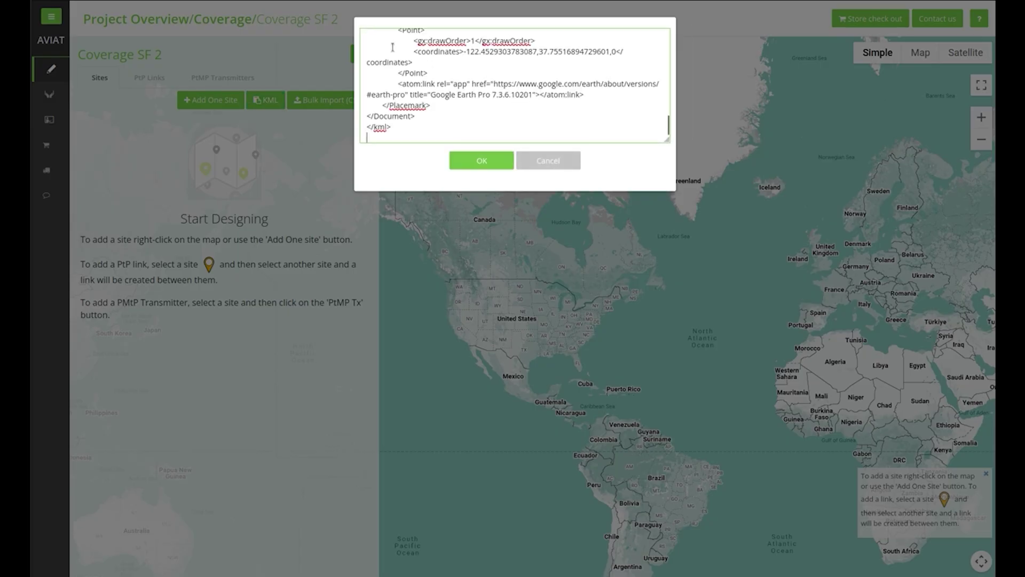
left_click(483, 161)
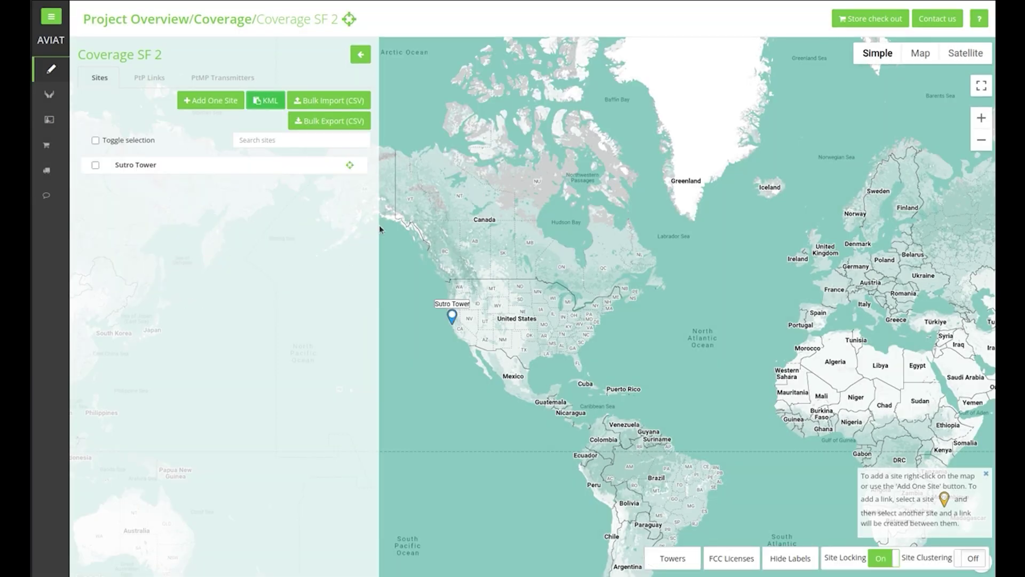
left_click(350, 167)
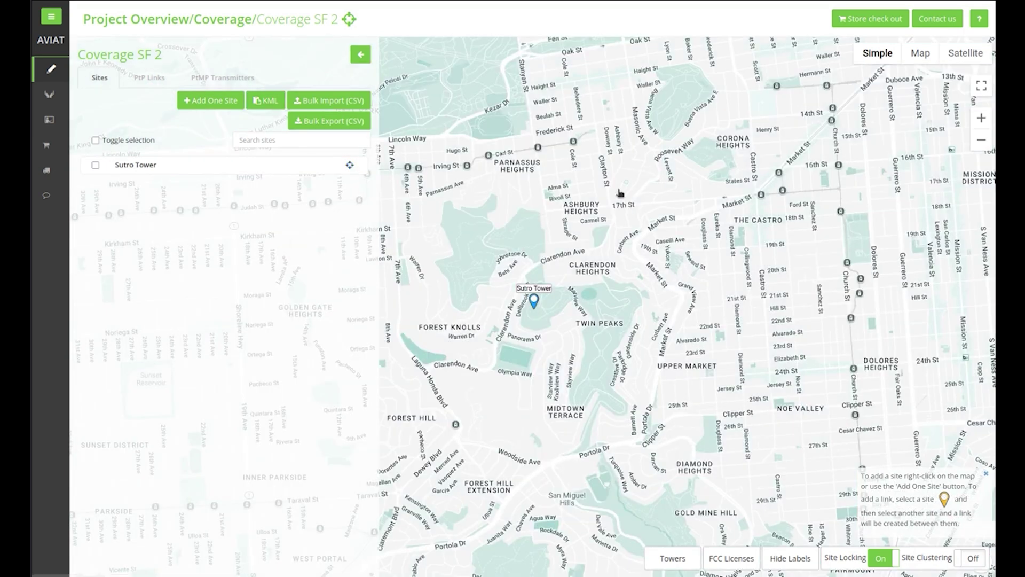
Show the street map with terrain shading, check Sutro Tower's coordinates, and select that site.
left_click(920, 52)
left_click(958, 74)
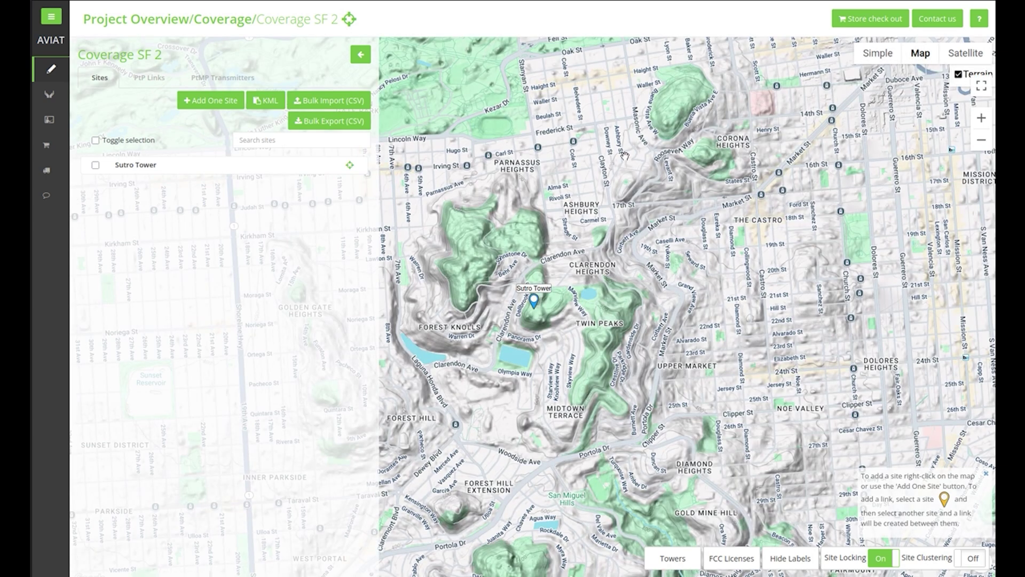
scroll(530, 253, "down", 1)
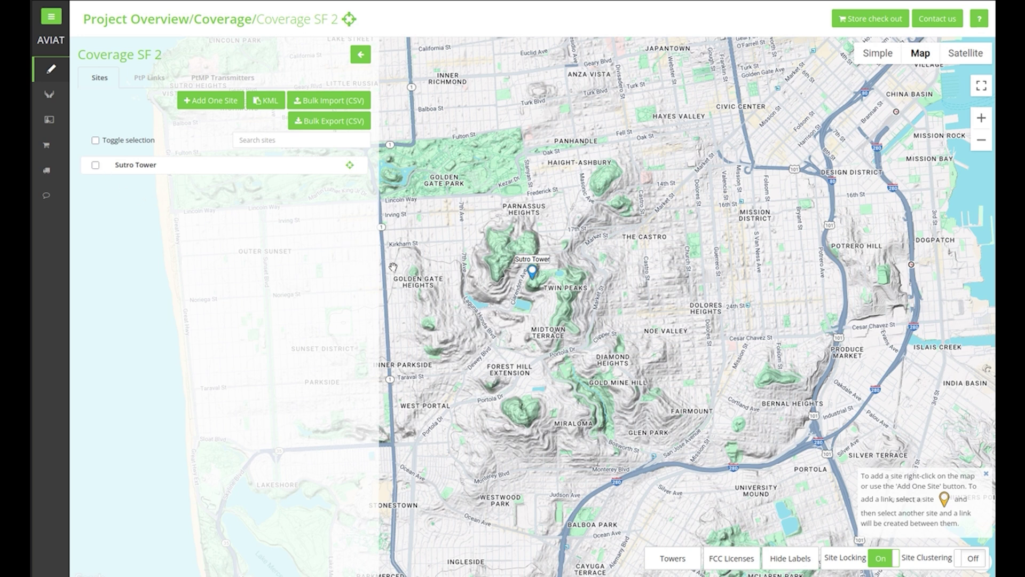
left_click(534, 279)
left_click(95, 165)
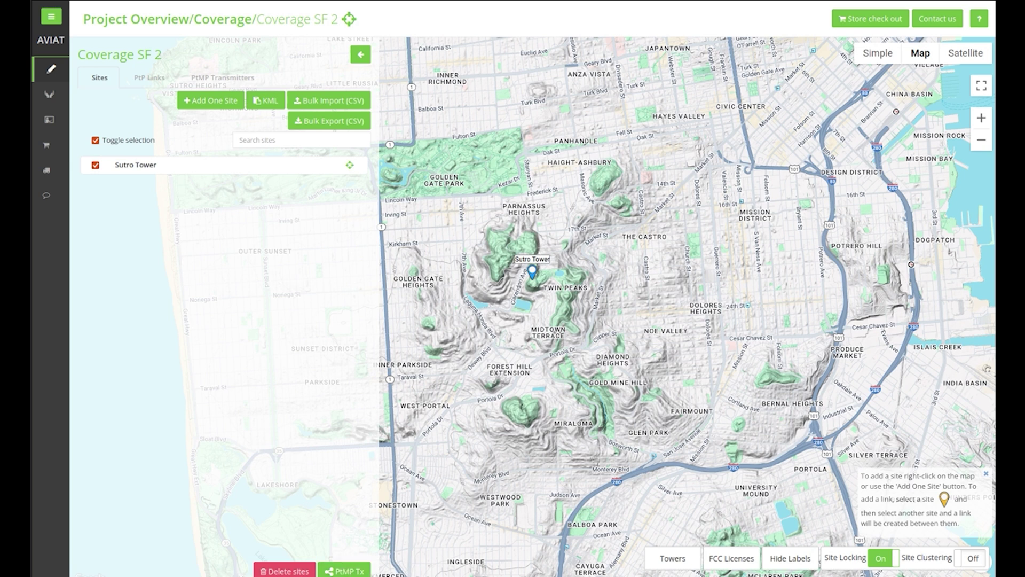
Start a PtMP transmitter with sector azimuths 0,120,240 on the 2.5 GHz band.
left_click(361, 570)
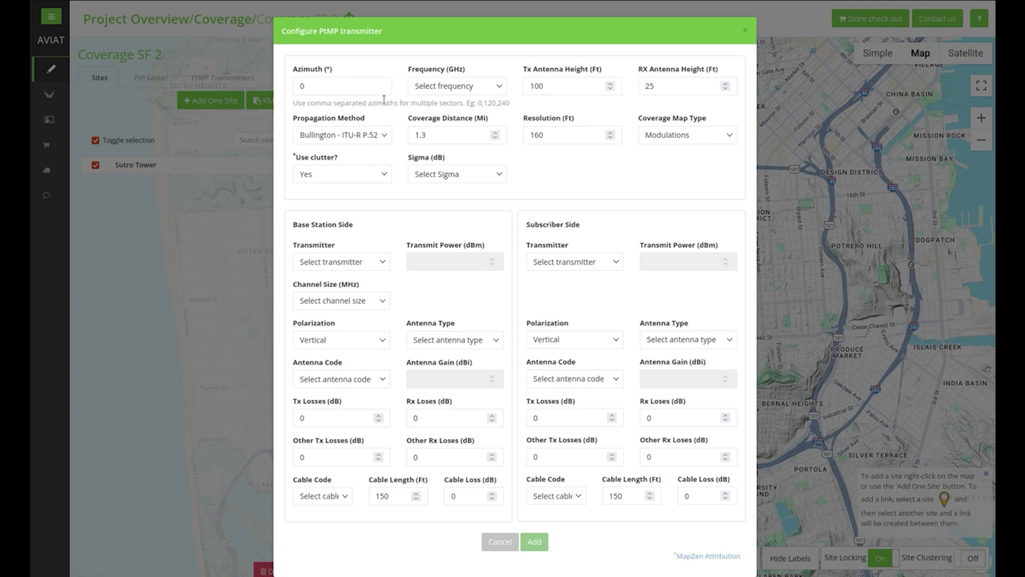
left_click(307, 87)
type(",120,240")
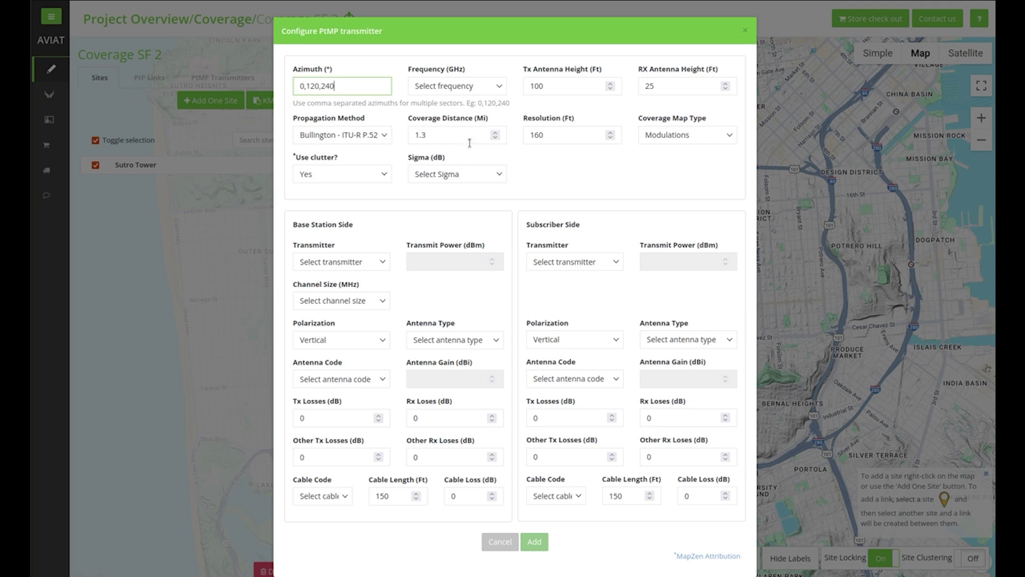
left_click(496, 87)
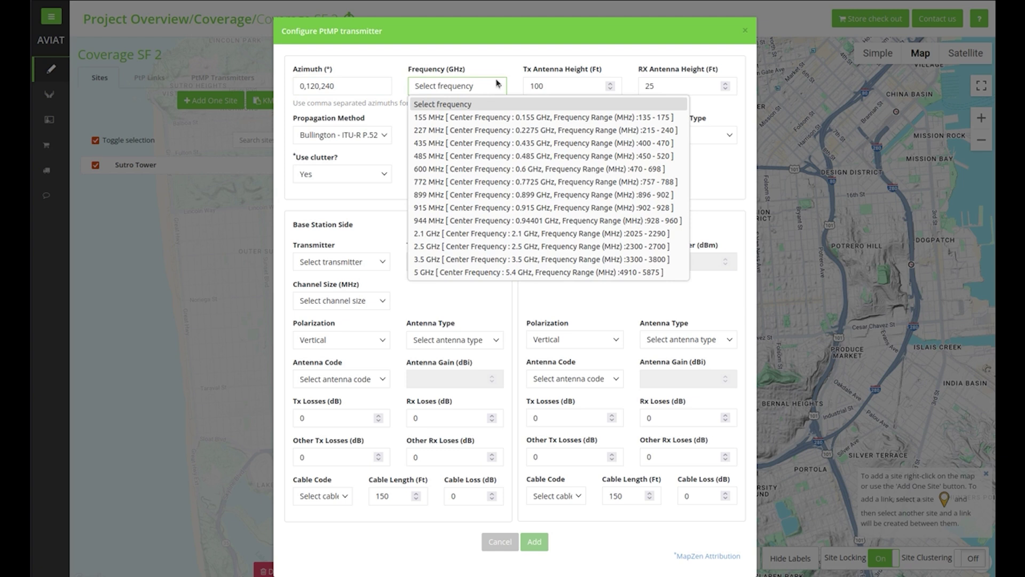
left_click(490, 247)
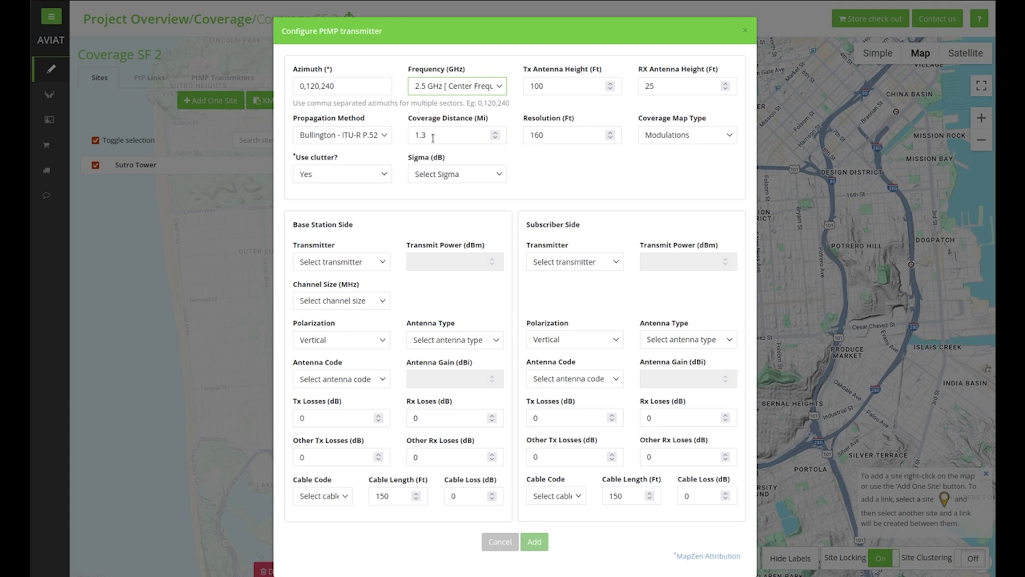
Set the coverage distance to 4 miles, keeping resolution at 160 ft and sigma unset.
mouse_move(435, 140)
double_click(452, 137)
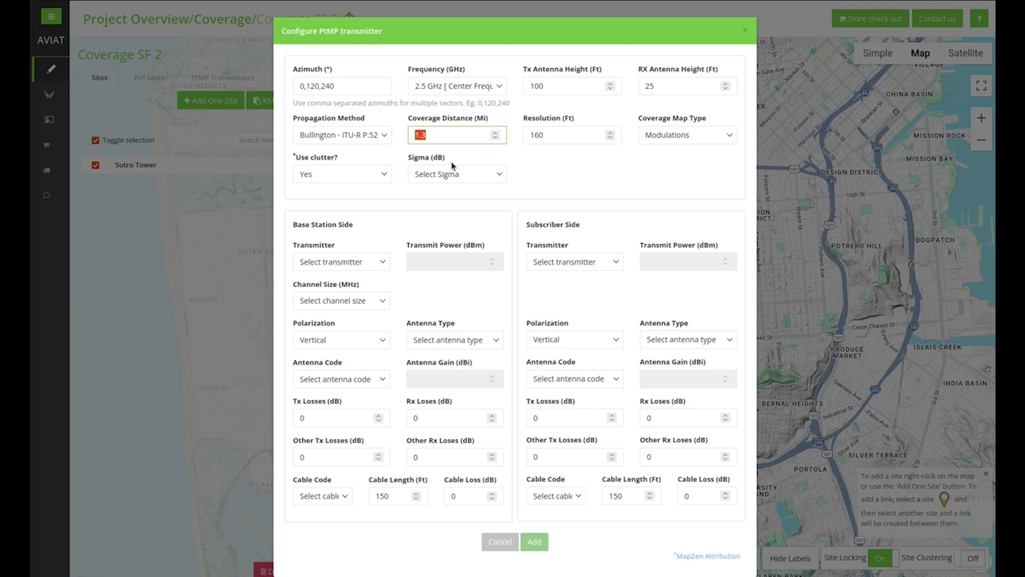
type("4")
left_click(558, 134)
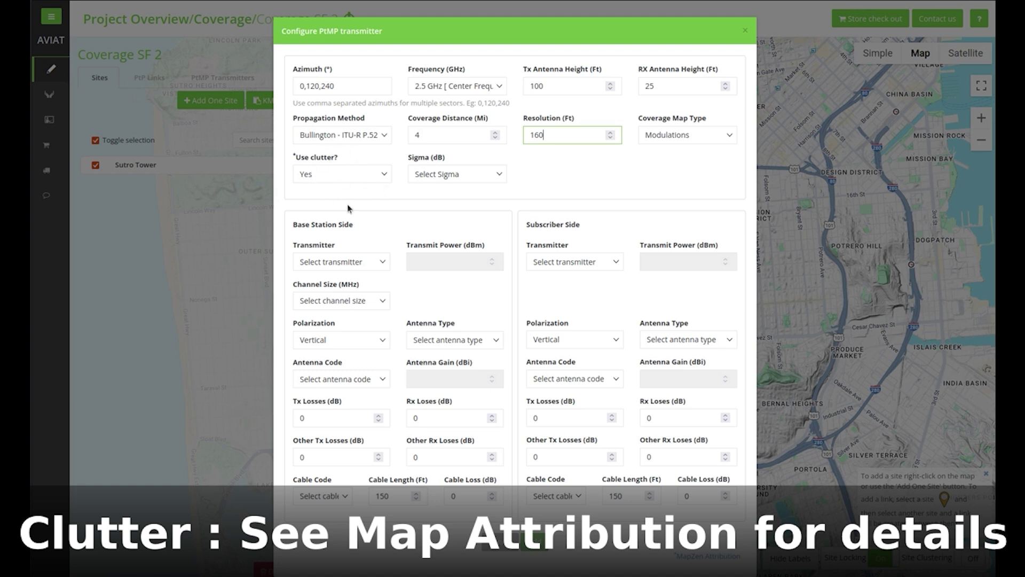
left_click(536, 174)
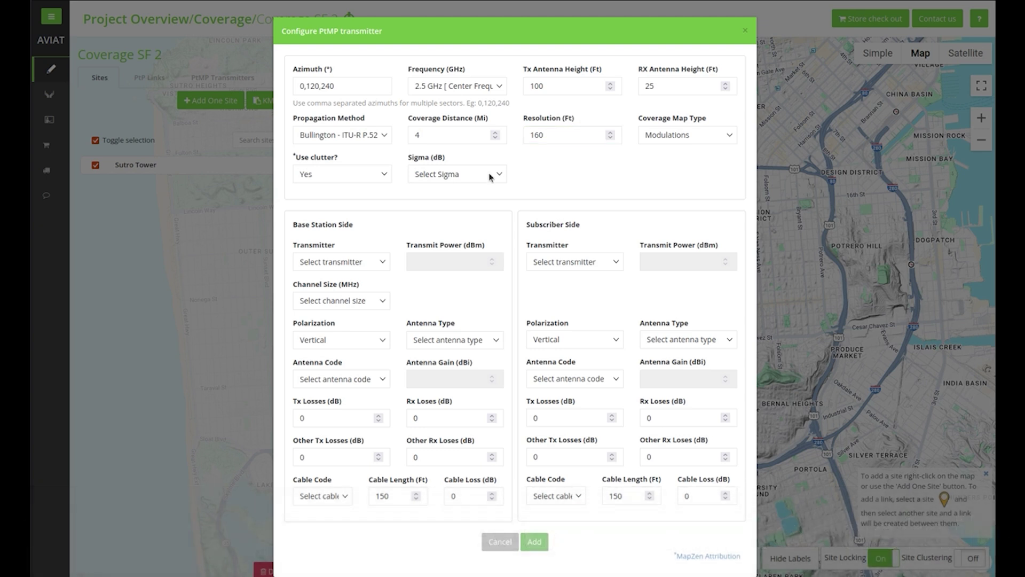
left_click(491, 177)
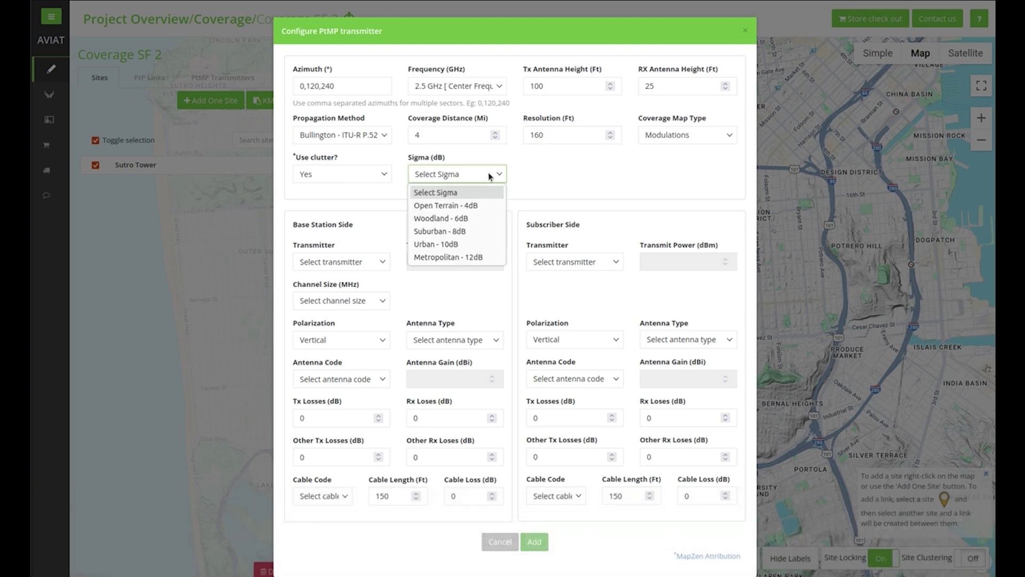
left_click(489, 175)
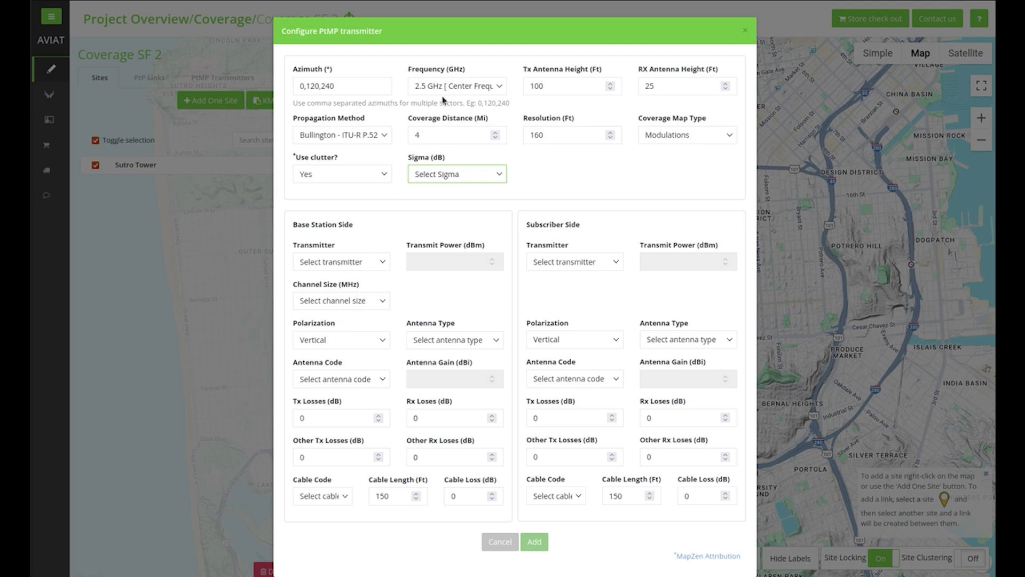
Choose the RDL3000 base station with 20.00 MHz channel, power 23, MIMO A and vertical polarization.
left_click(369, 262)
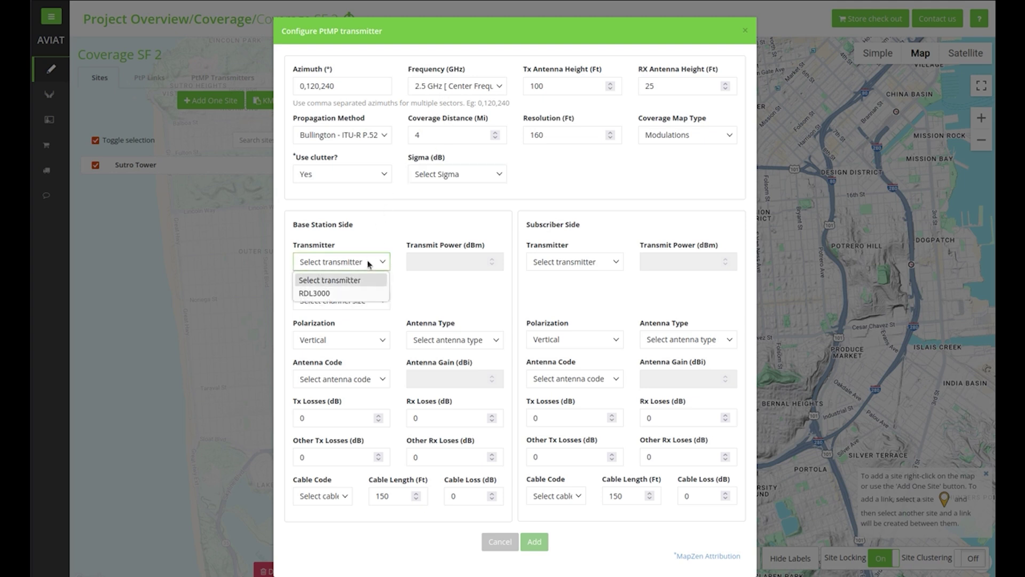
left_click(340, 293)
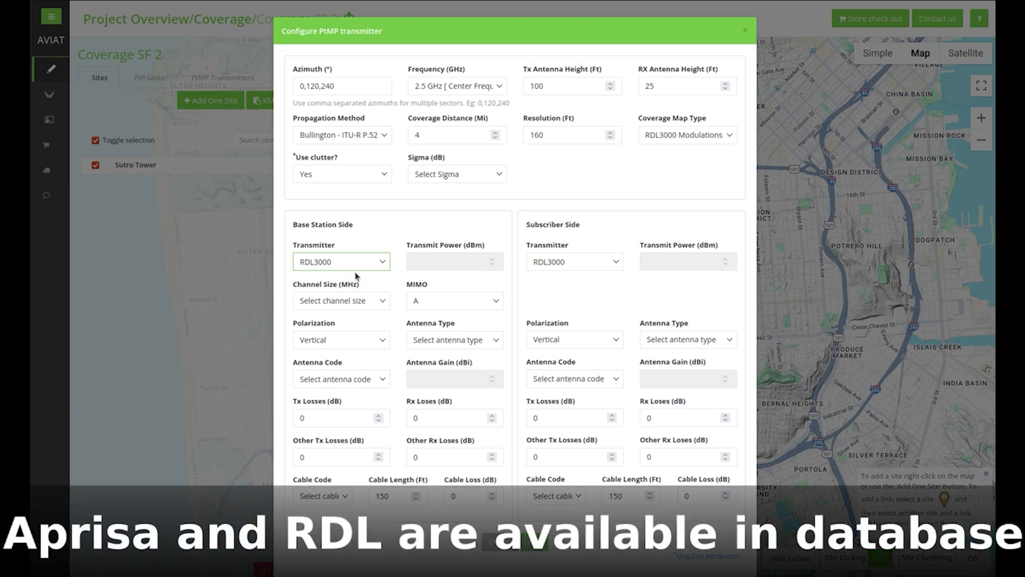
left_click(376, 303)
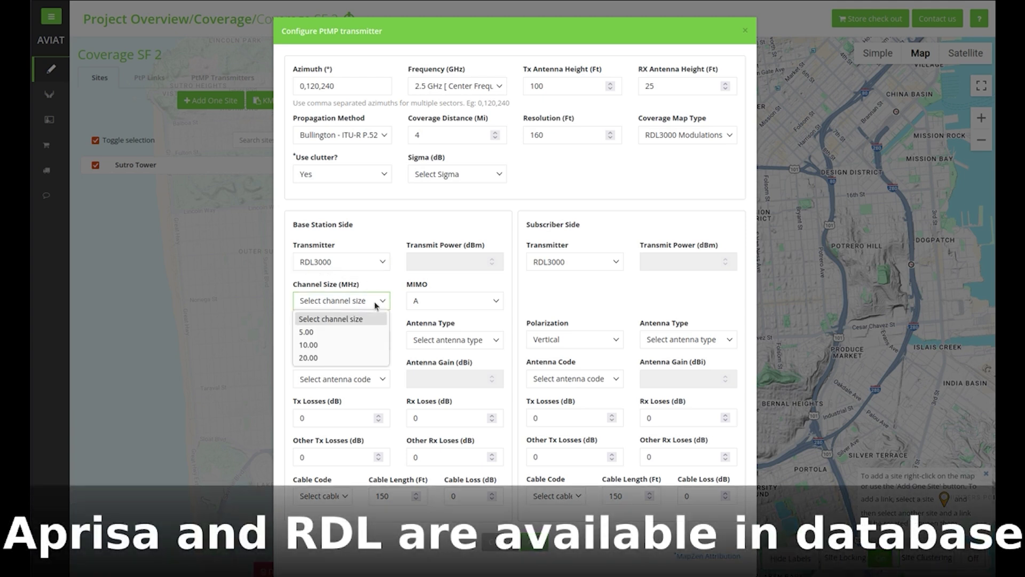
left_click(343, 358)
left_click(433, 264)
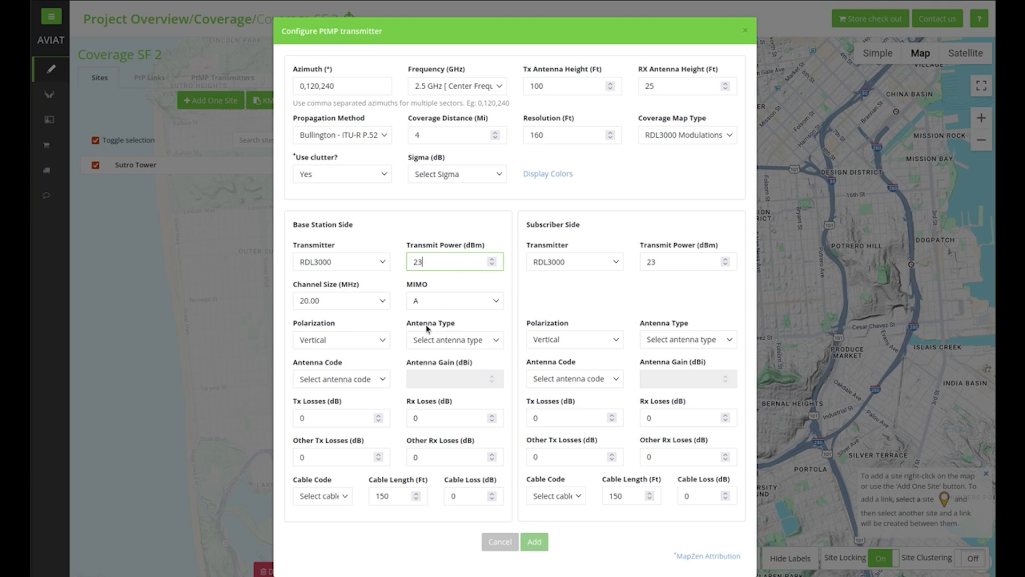
left_click(428, 302)
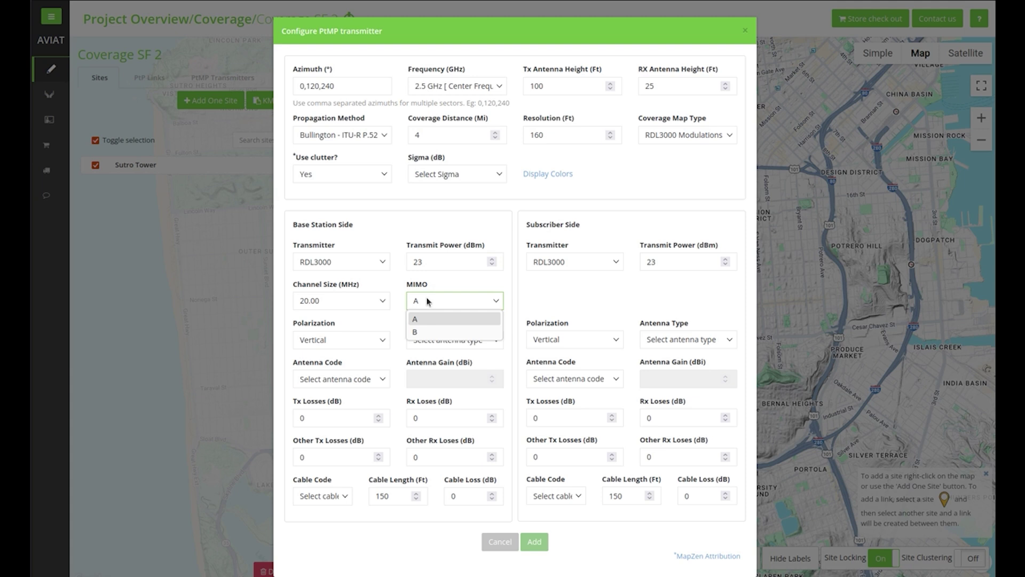
left_click(426, 303)
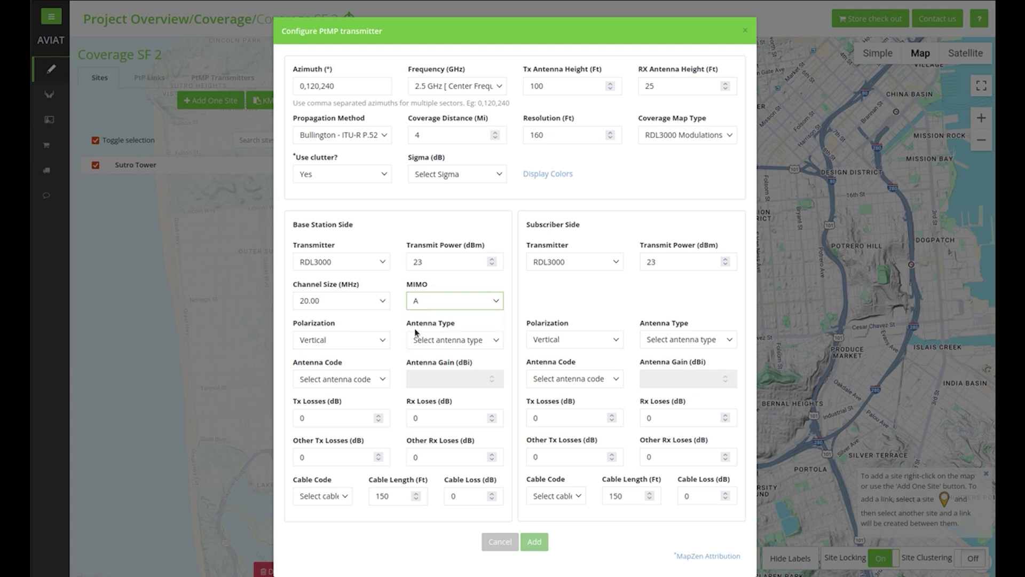
left_click(345, 342)
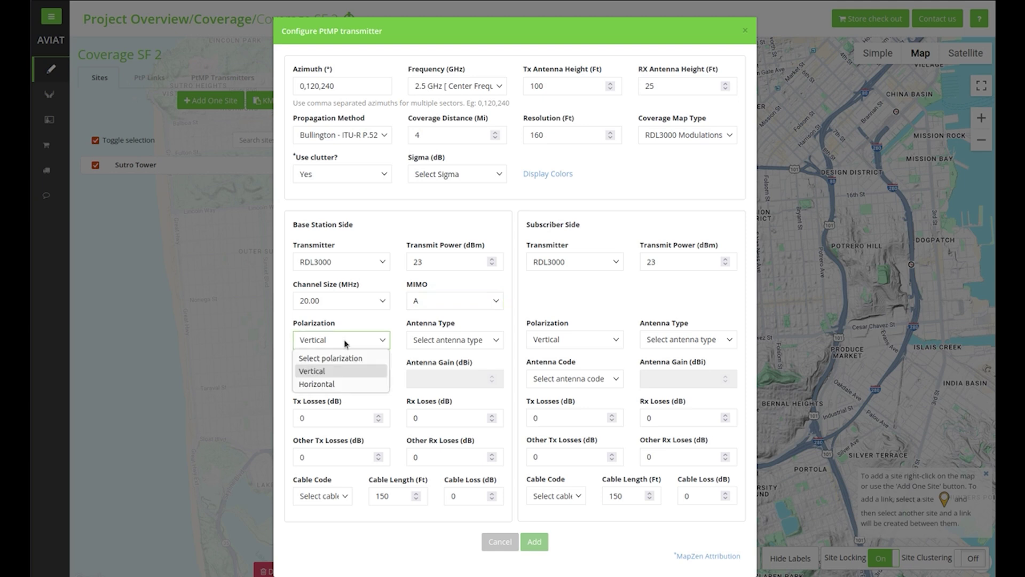
left_click(344, 342)
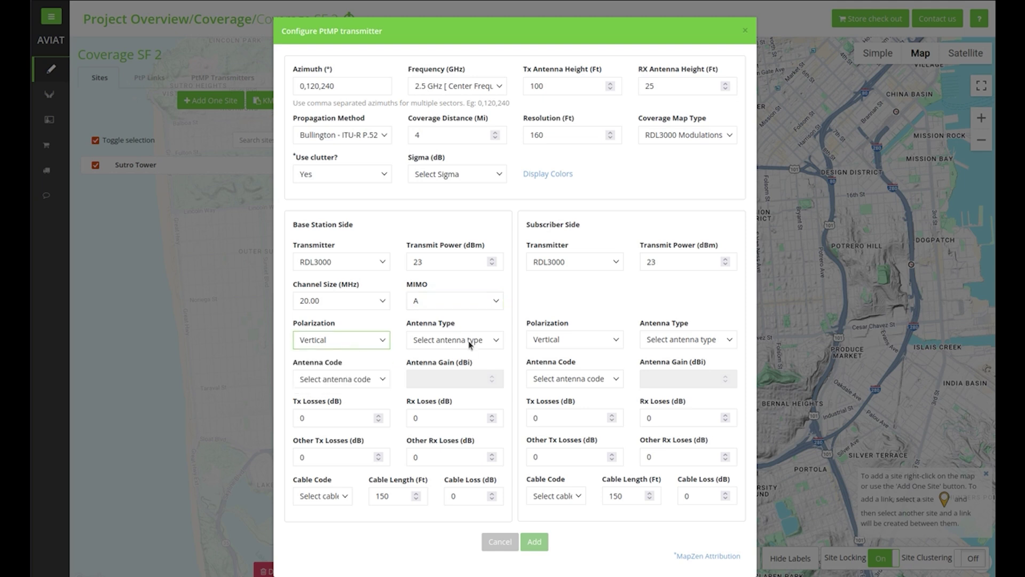
Fit the base station with a SEC-25V-60-17 sector antenna and LDF4_50A cable (5.54 dB loss).
left_click(470, 344)
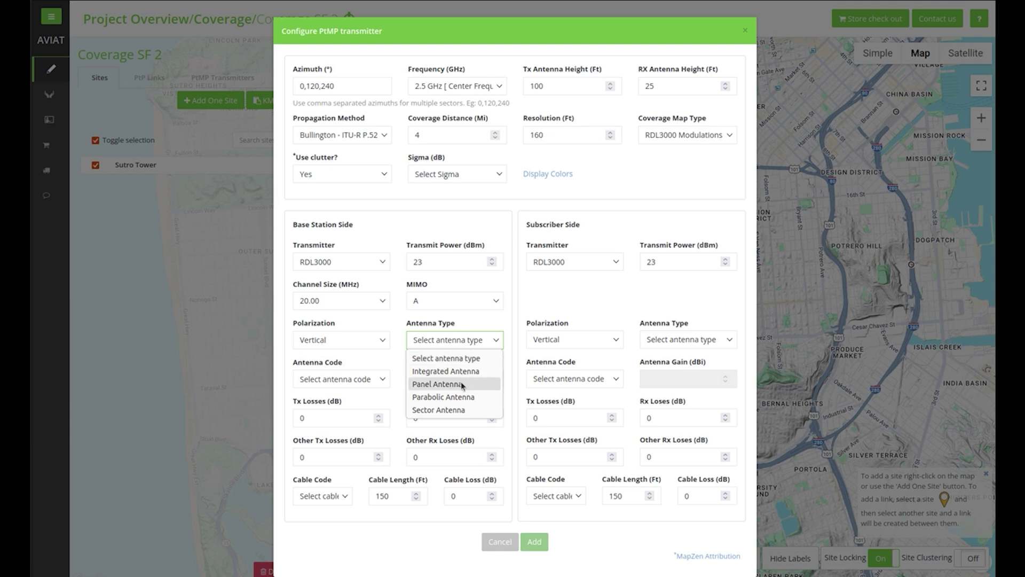
left_click(457, 410)
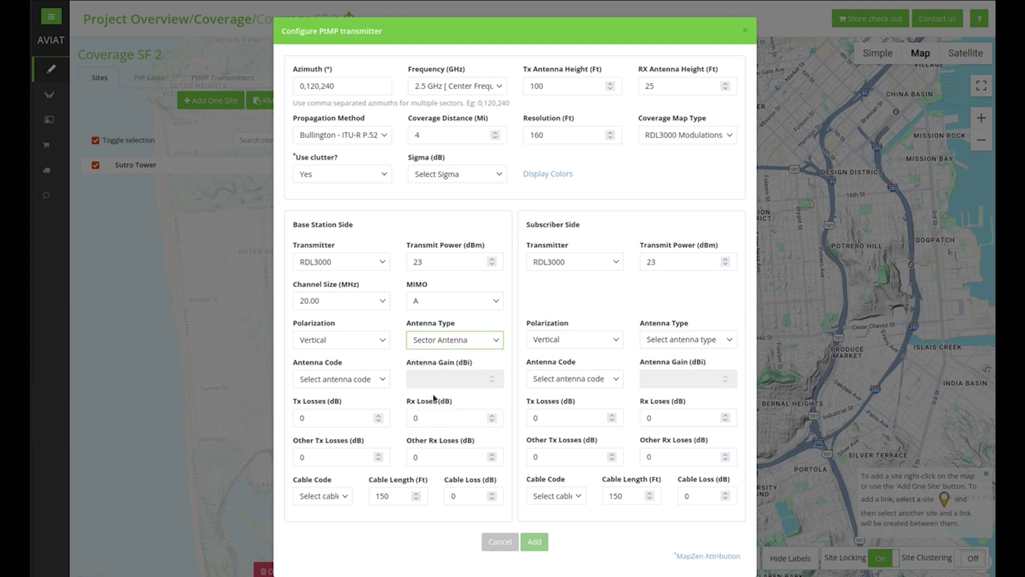
left_click(376, 379)
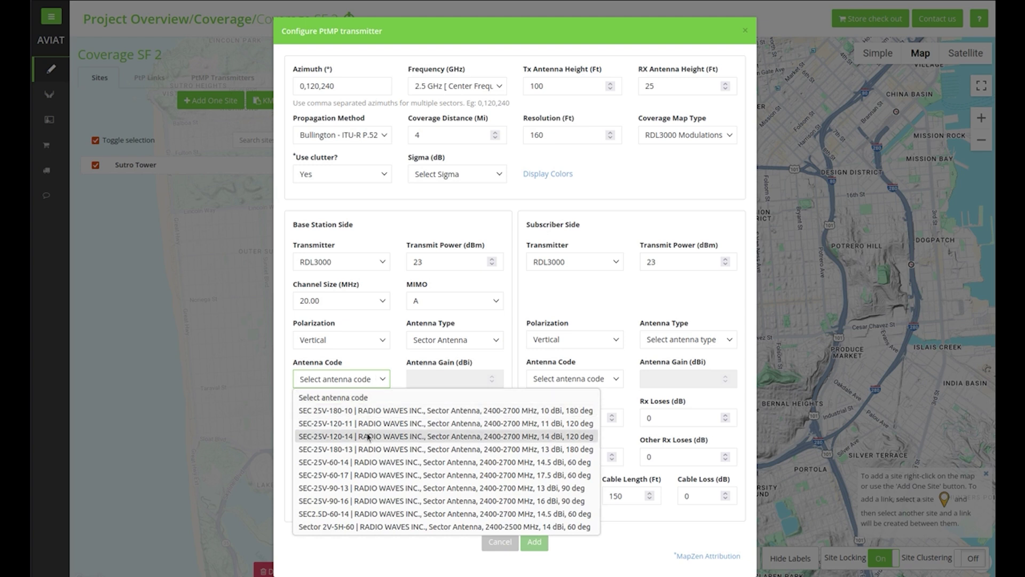
left_click(366, 475)
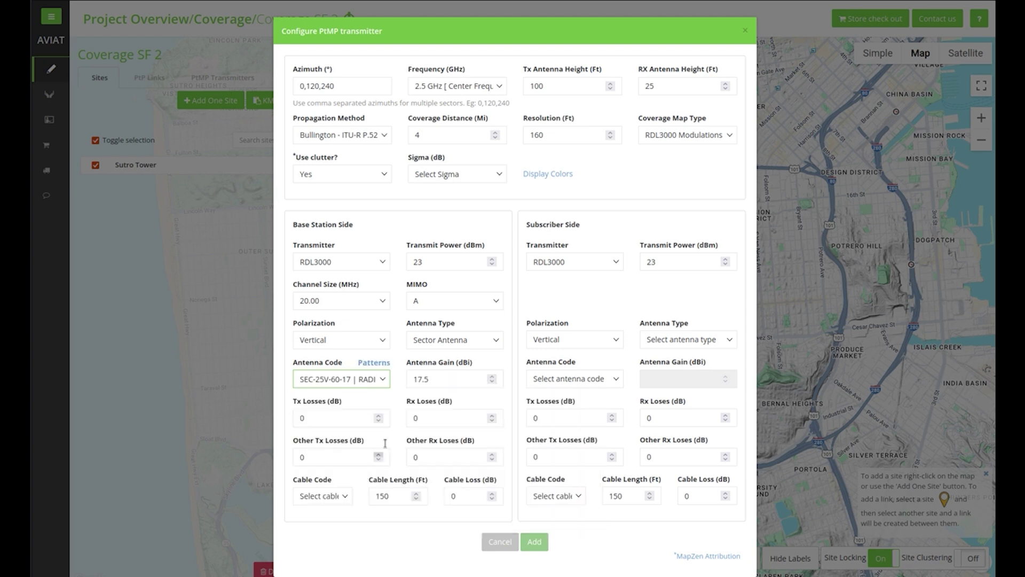
left_click(446, 374)
left_click(342, 418)
left_click(314, 452)
left_click(426, 461)
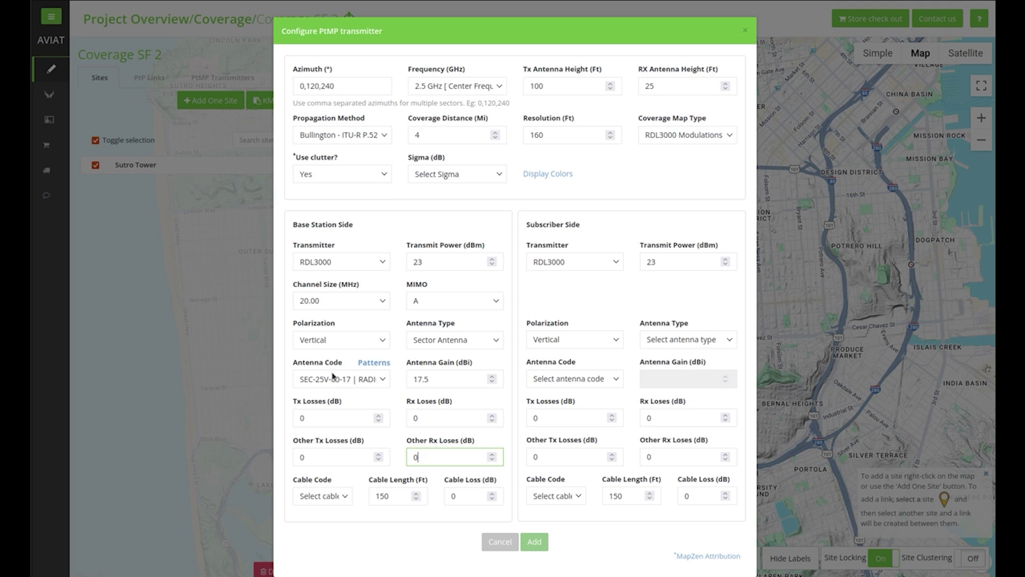
left_click(337, 502)
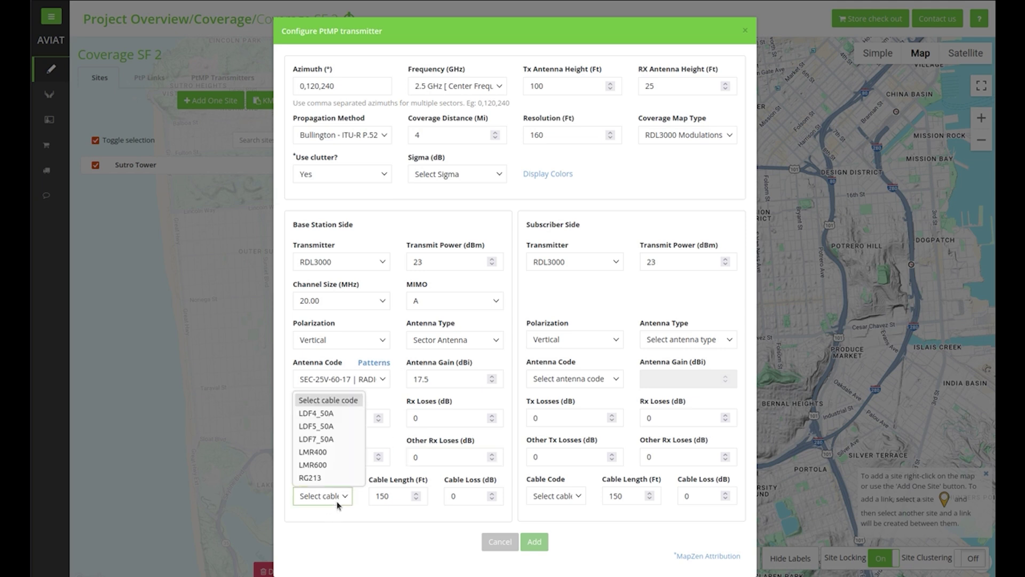
left_click(338, 416)
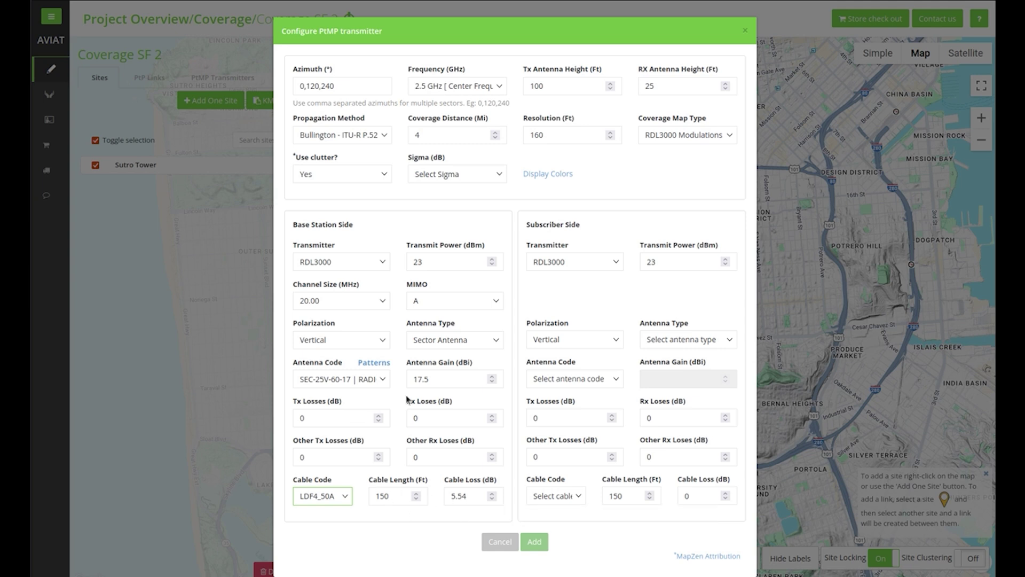
left_click(375, 363)
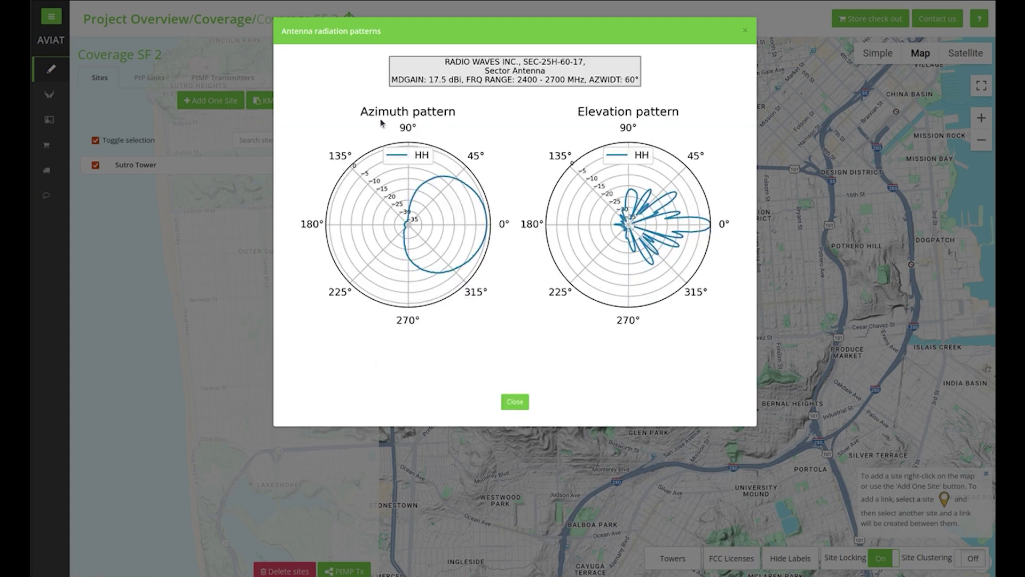
Close the sector antenna's radiation patterns and return to the subscriber antenna settings.
key("Escape")
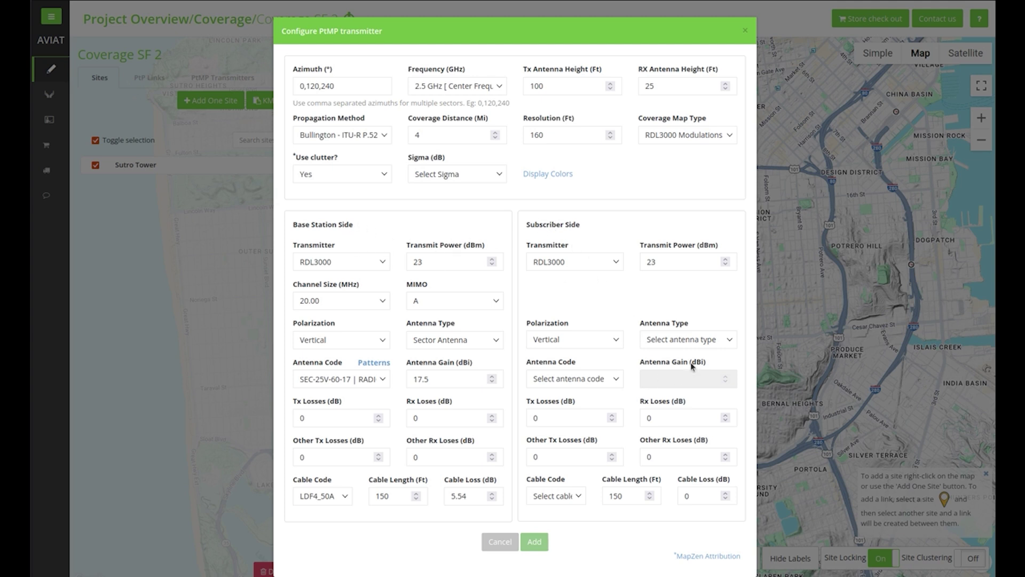
left_click(696, 342)
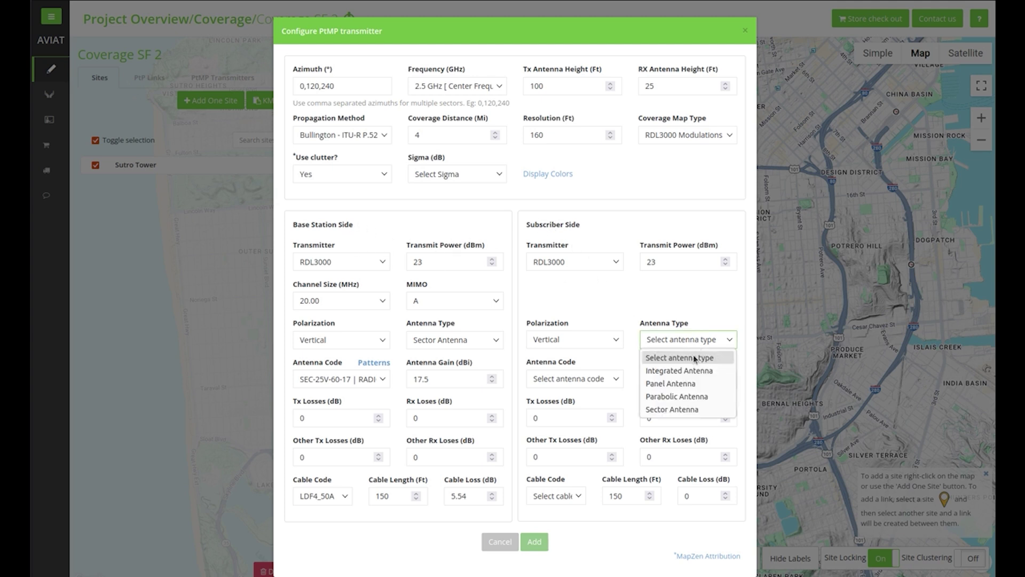
Give the subscriber an SP1-2.4 panel antenna with 50 ft LDF4_50A cable, then add Sutro Tower - 1.
left_click(696, 385)
left_click(611, 380)
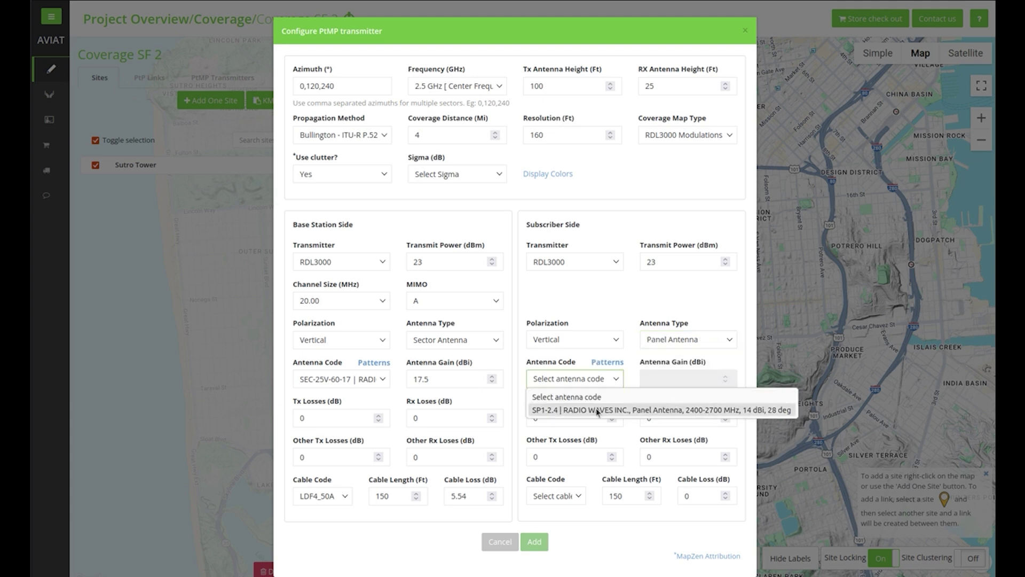
left_click(597, 410)
left_click(608, 363)
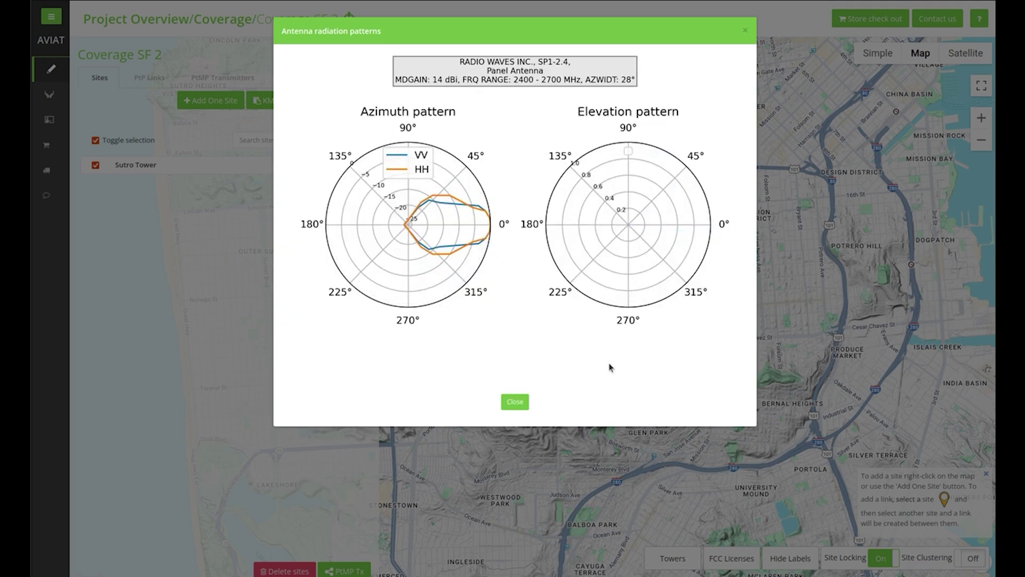
left_click(526, 406)
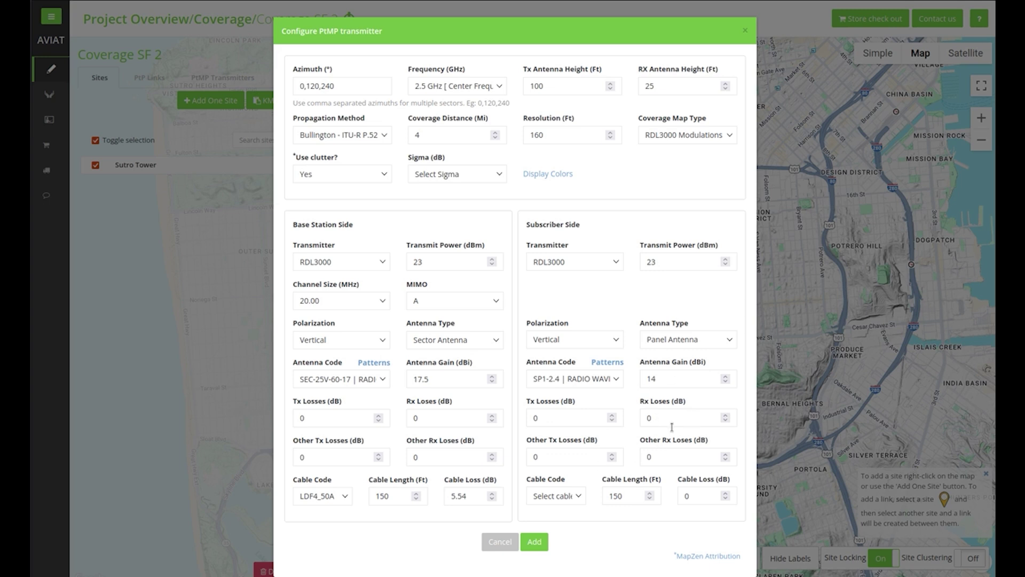
left_click(575, 496)
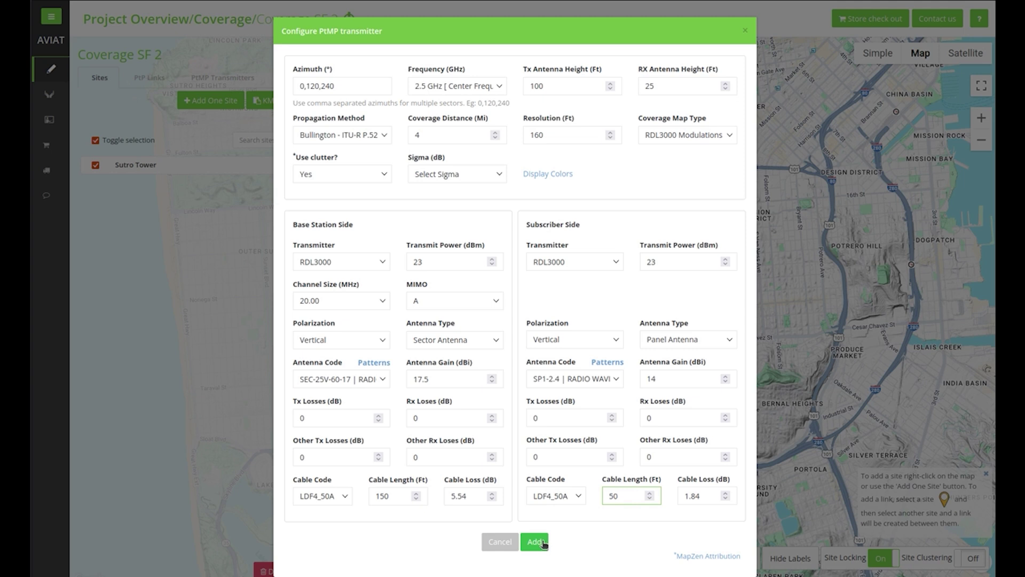
left_click(535, 541)
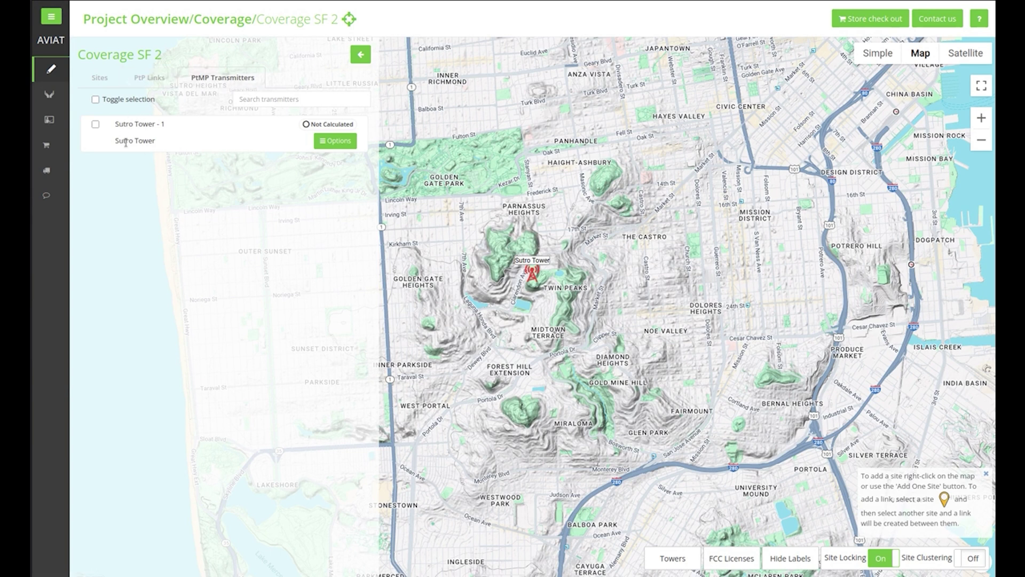
Choose Modify from Sutro Tower - 1's Options to edit its settings.
left_click(346, 141)
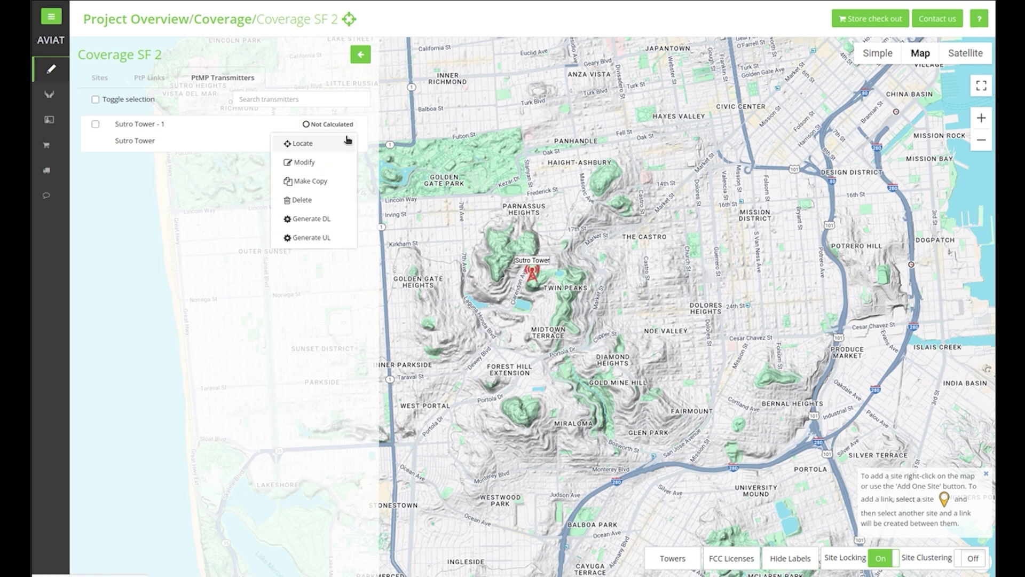
left_click(305, 163)
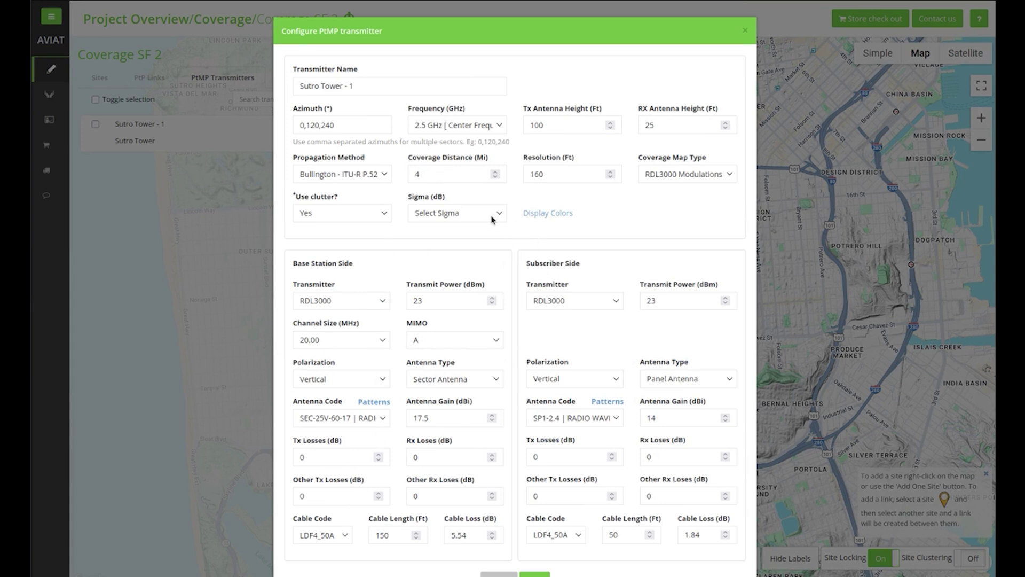
Change the Transmitter Name to 'Sutro Tower - 2.5 GHz RDL 3000 - modulations'.
left_click(353, 86)
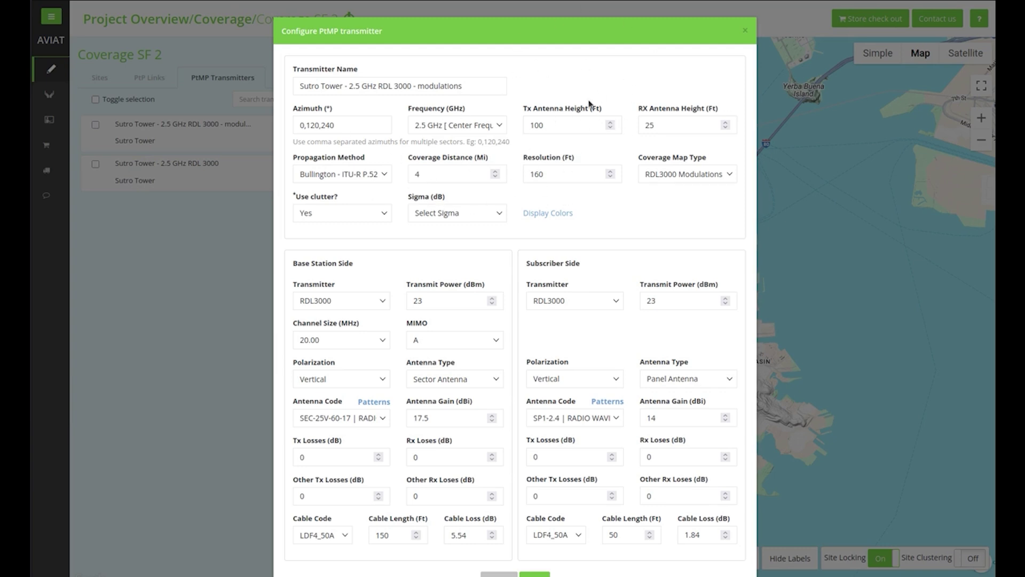
left_click(544, 213)
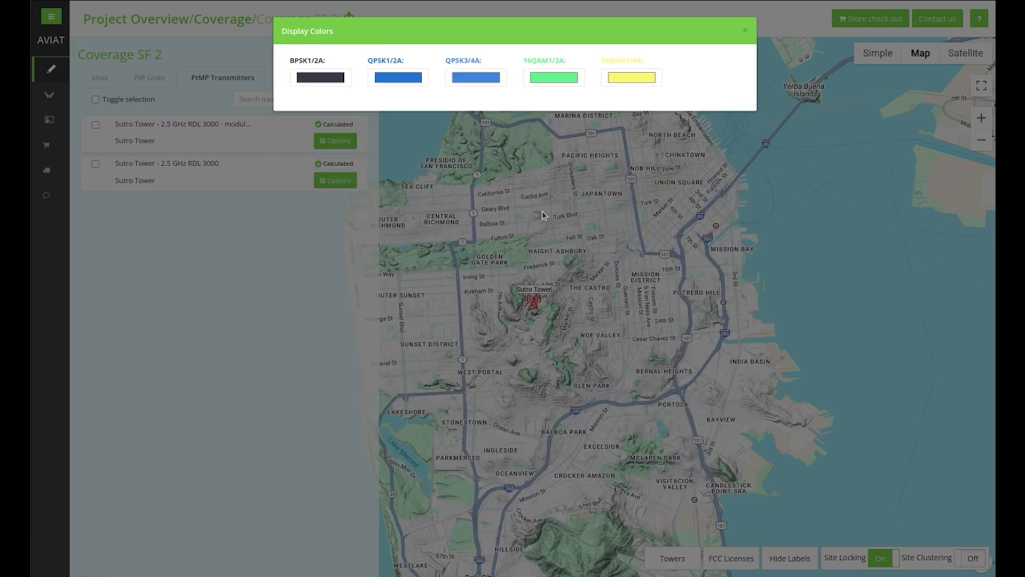
left_click(623, 83)
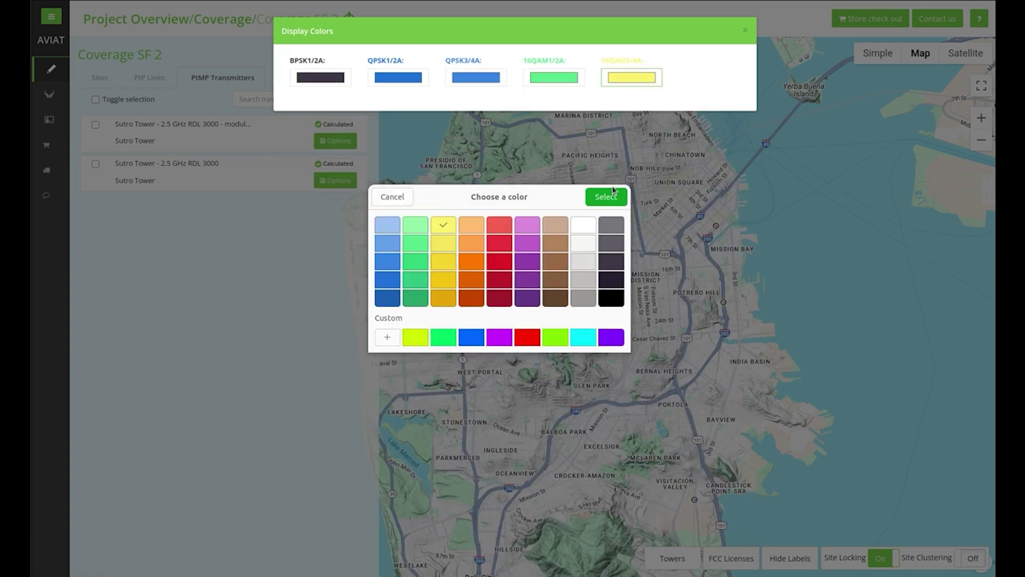
left_click(400, 198)
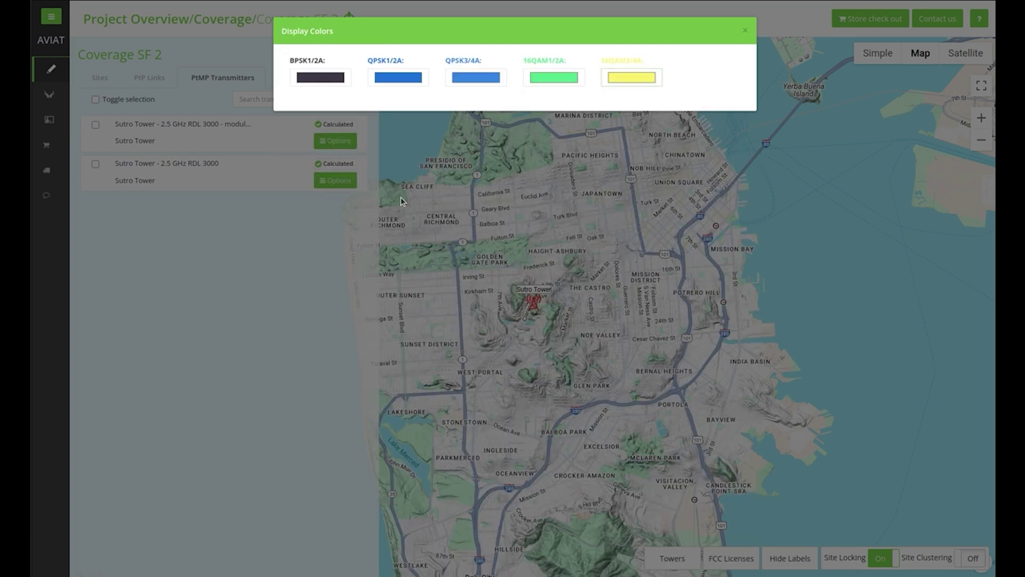
left_click(745, 31)
left_click(704, 176)
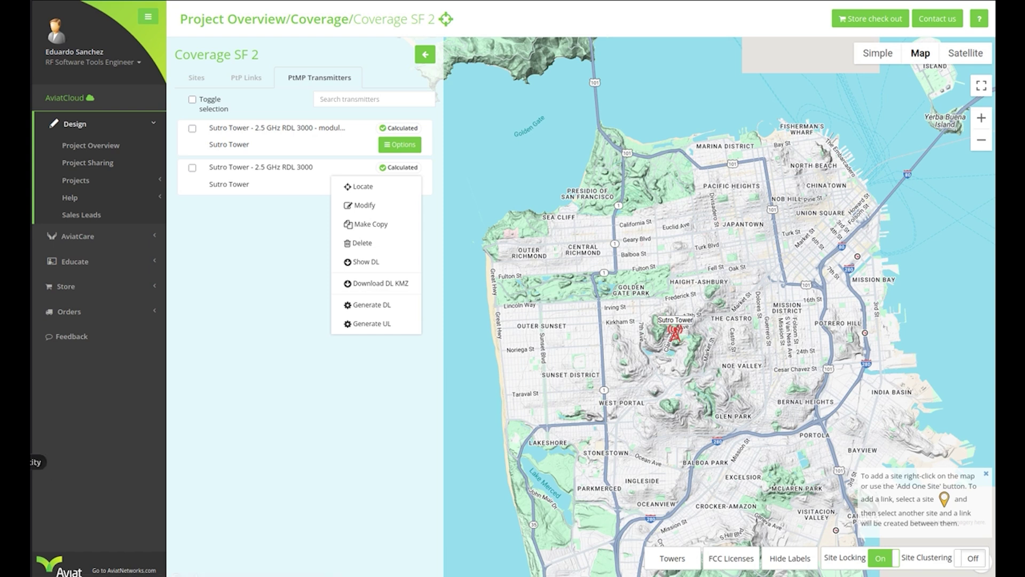
Collapse the left sidebar and bring up the first transmitter's Options menu.
left_click(32, 386)
left_click(344, 142)
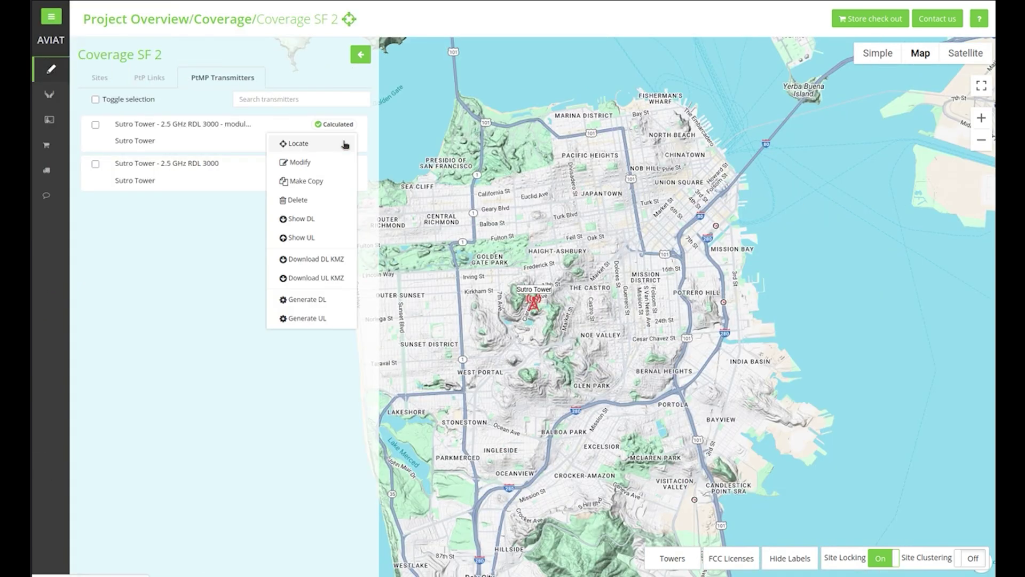
Show the Sutro Tower modulations transmitter's downlink (DL) coverage over San Francisco.
left_click(328, 222)
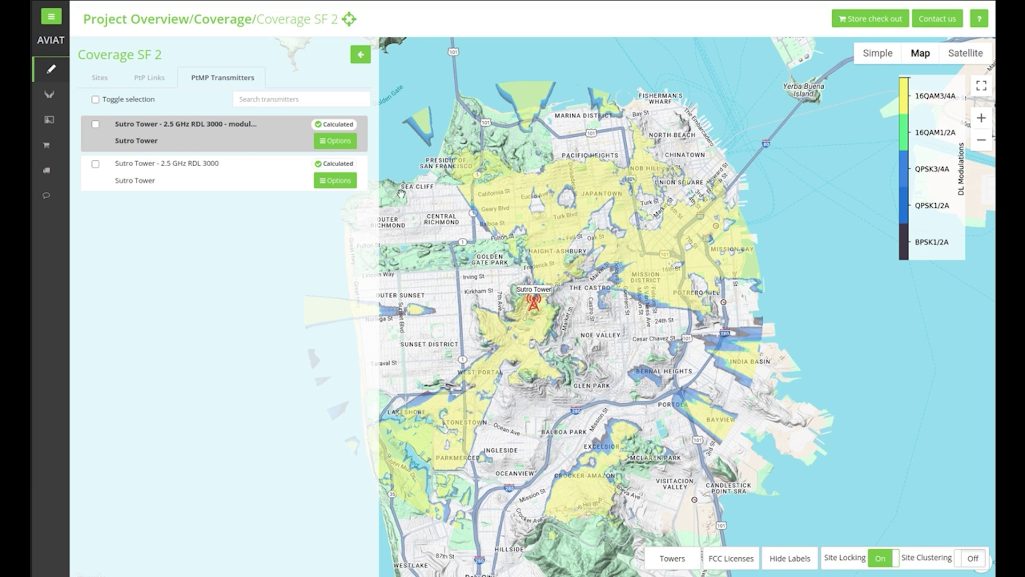
left_click(334, 141)
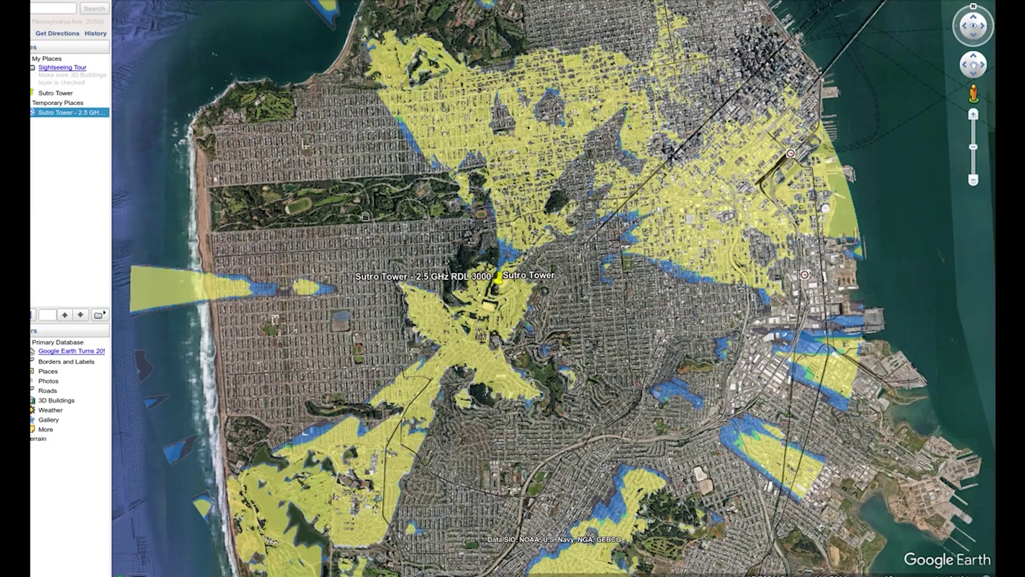
Zoom in over San Francisco to see the Sutro Tower 2.5 GHz RDL 3000 downlink coverage.
scroll(499, 236, "down", 5)
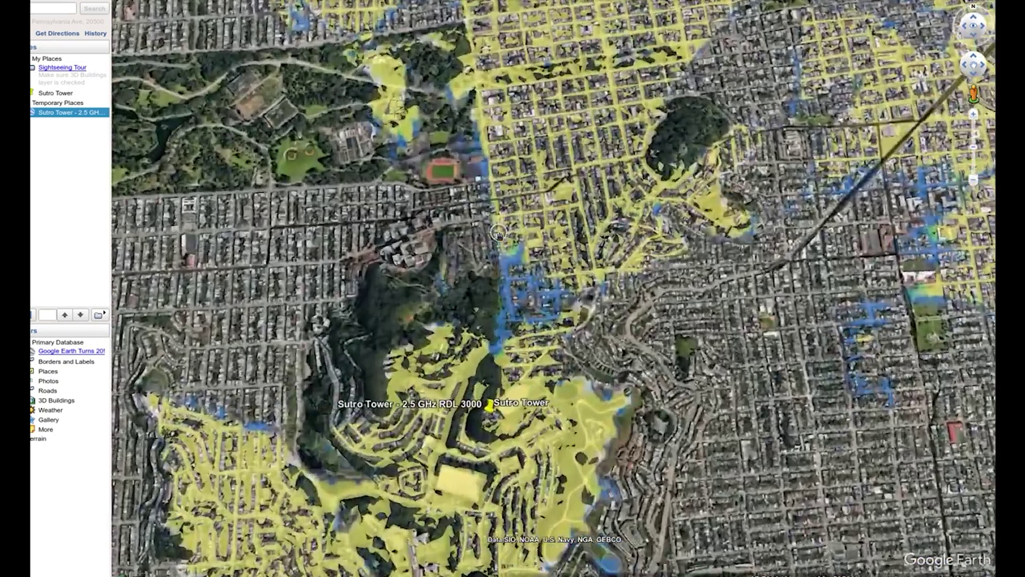